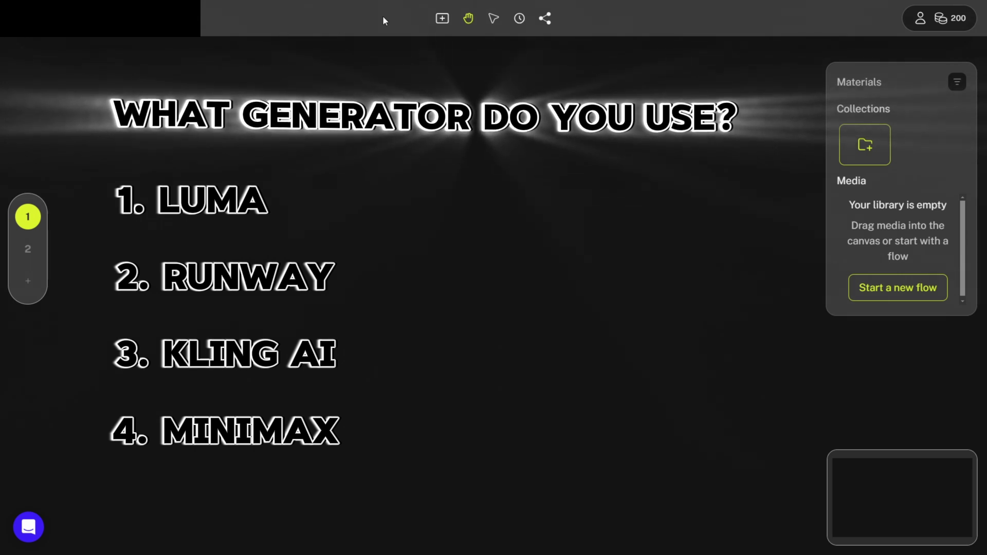
Open the flow catalogue and filter it to Image Flows to find Flux Image.
{"action": "left_click", "coordinate": [444, 20]}
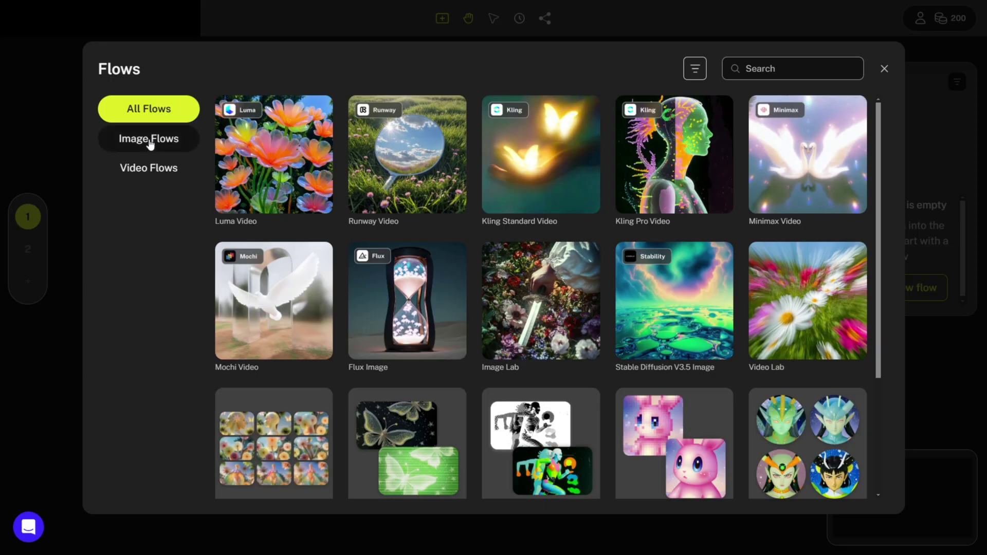
{"action": "left_click", "coordinate": [149, 139]}
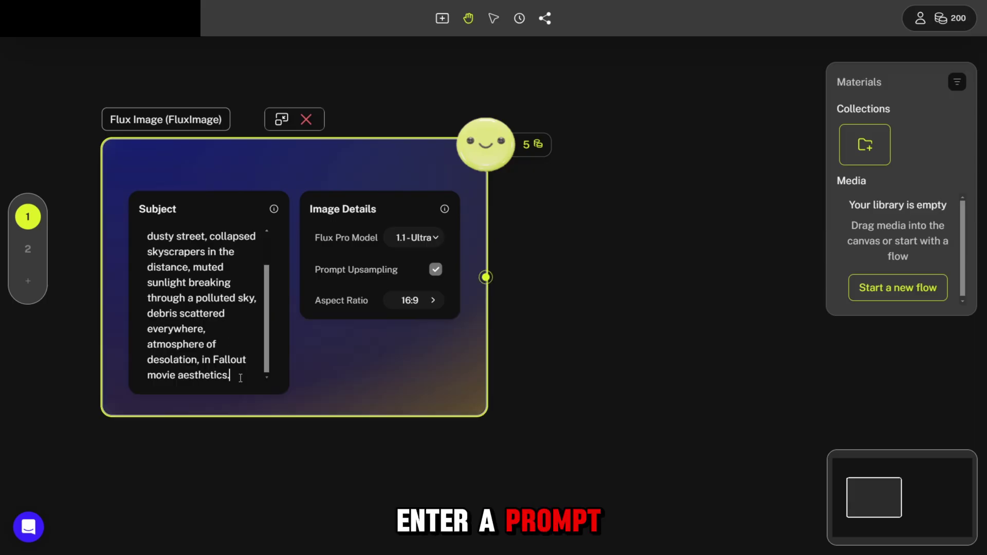
Generate the Flux image of the ruined Fallout-style street and select the resulting image.
{"action": "left_click_drag", "start_coordinate": [241, 378], "coordinate": [120, 218]}
{"action": "key", "text": "ctrl+c"}
{"action": "left_click", "coordinate": [206, 264]}
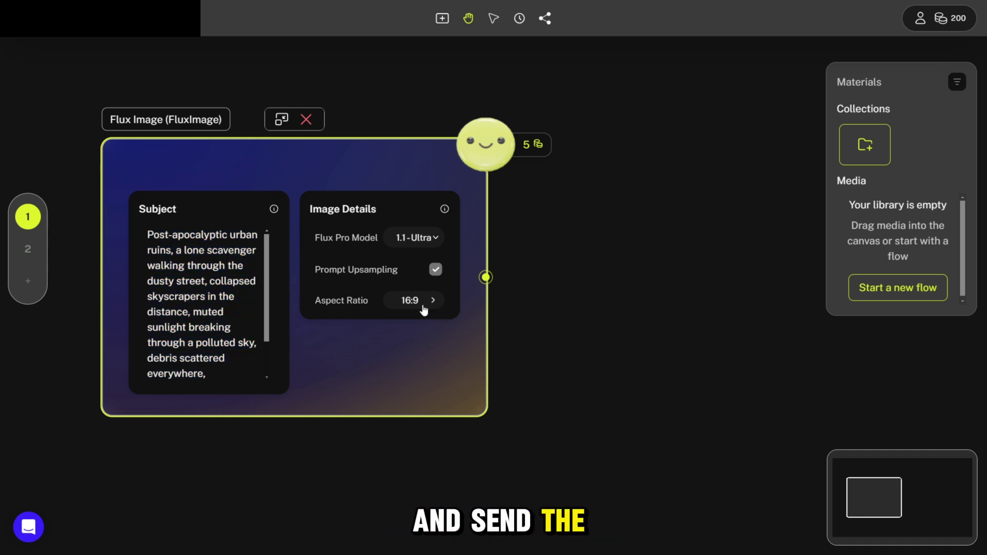
{"action": "left_click", "coordinate": [486, 146]}
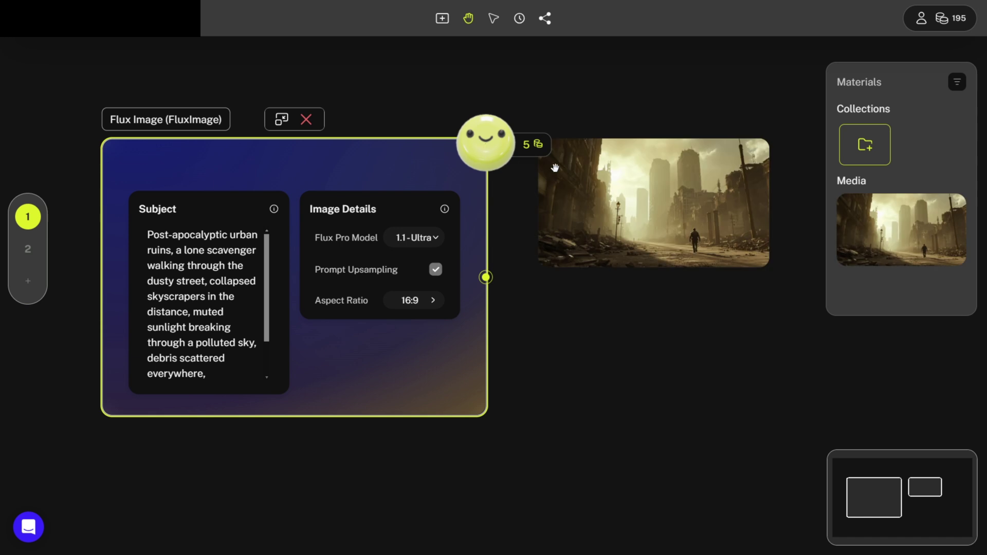
{"action": "left_click", "coordinate": [653, 206]}
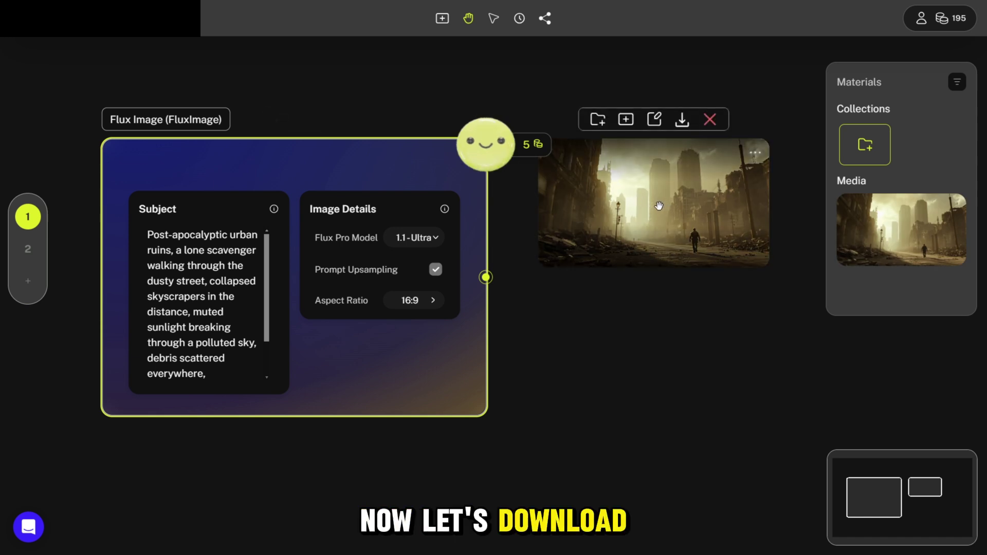
{"action": "left_click", "coordinate": [659, 205]}
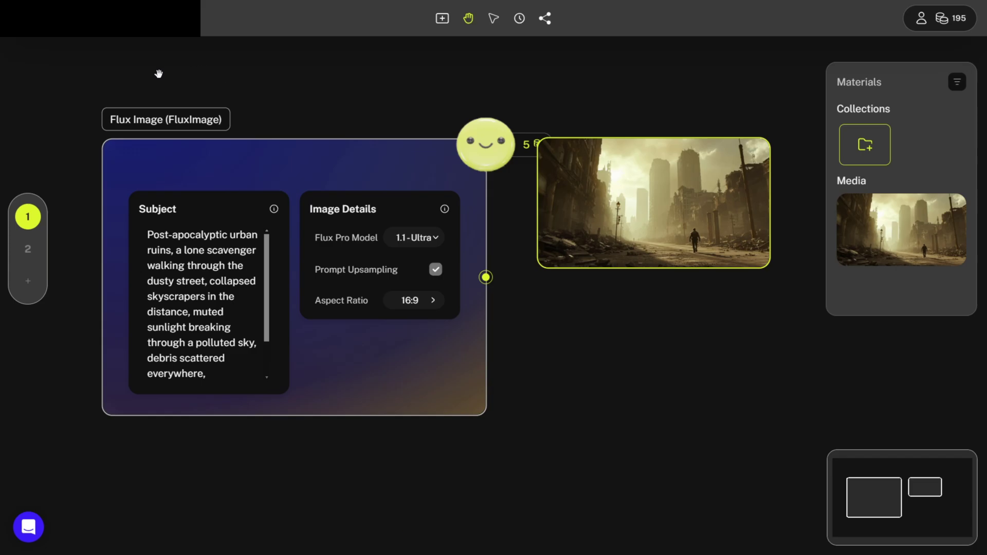
Filter the flow catalogue to Video Flows and view the Runway Video flow details.
{"action": "left_click", "coordinate": [442, 21]}
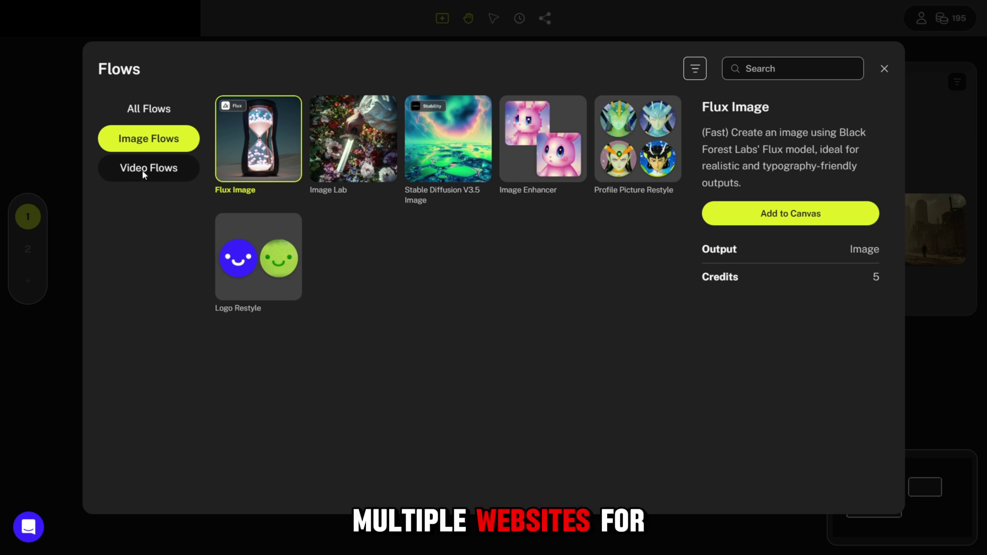
{"action": "left_click", "coordinate": [142, 169]}
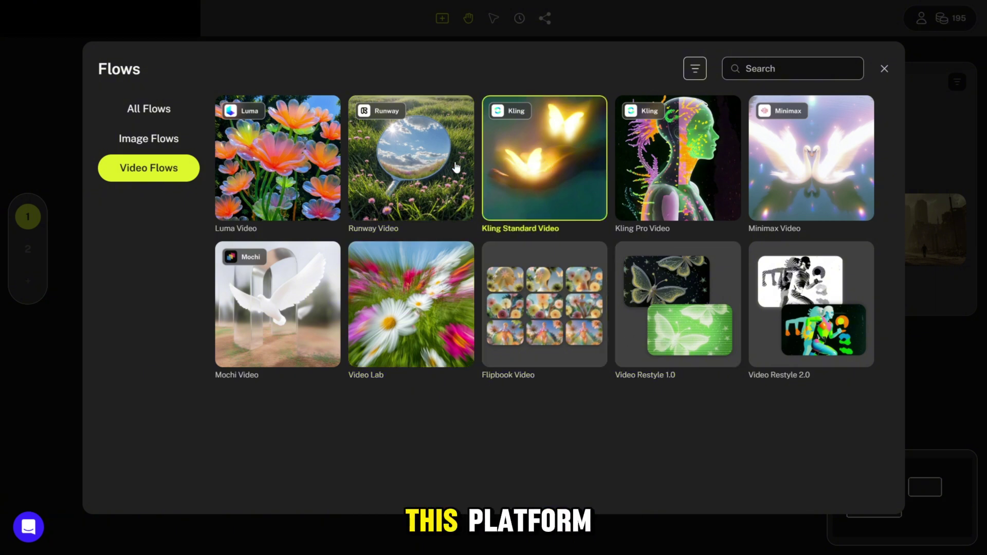
{"action": "left_click", "coordinate": [406, 175]}
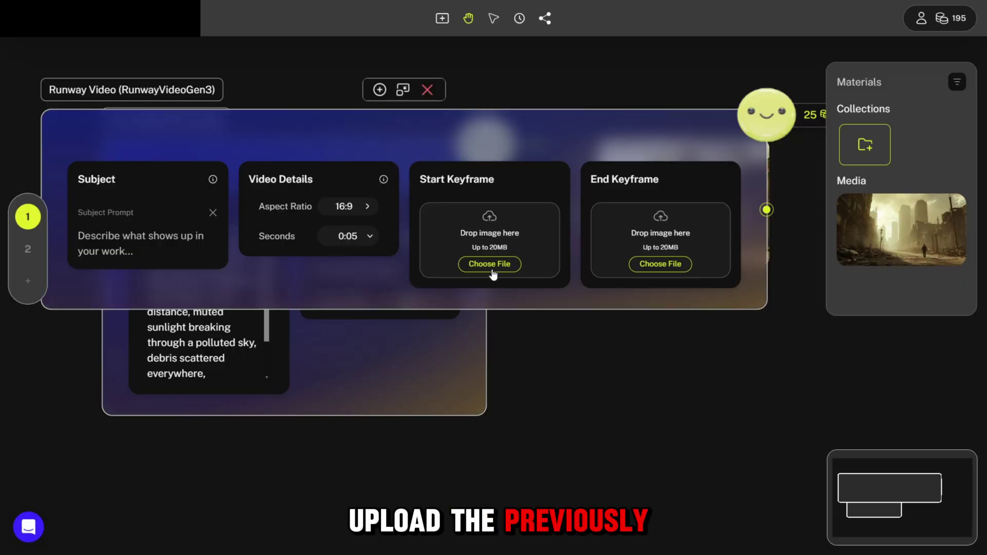
Set the ruined-city image as Start Keyframe and paste the ruins prompt into Subject.
{"action": "left_click", "coordinate": [492, 274]}
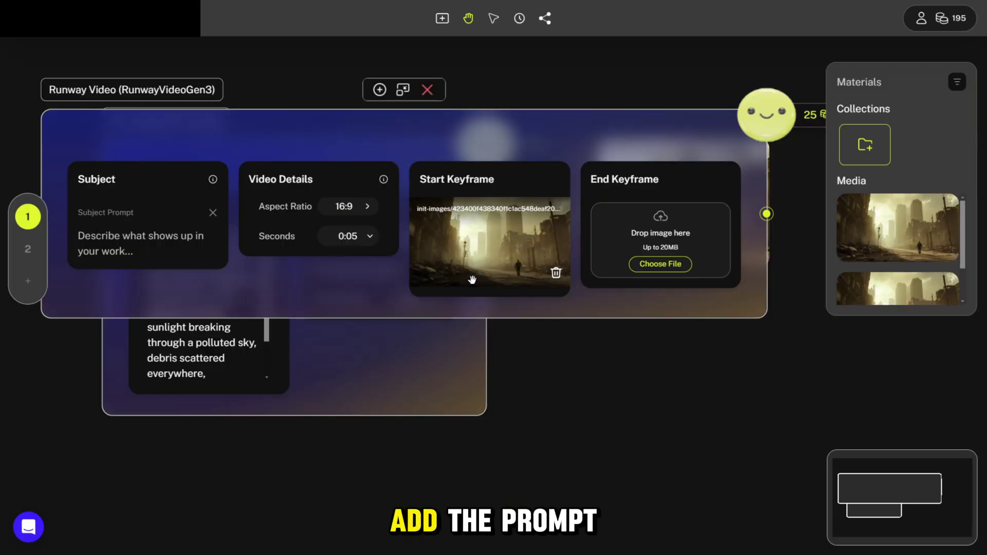
{"action": "left_click", "coordinate": [126, 246]}
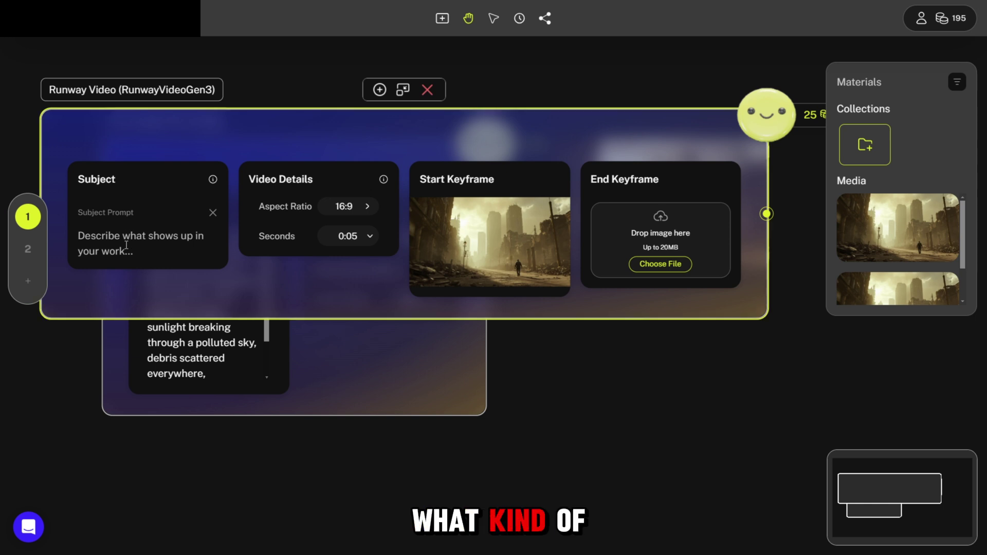
{"action": "key", "text": "ctrl+v"}
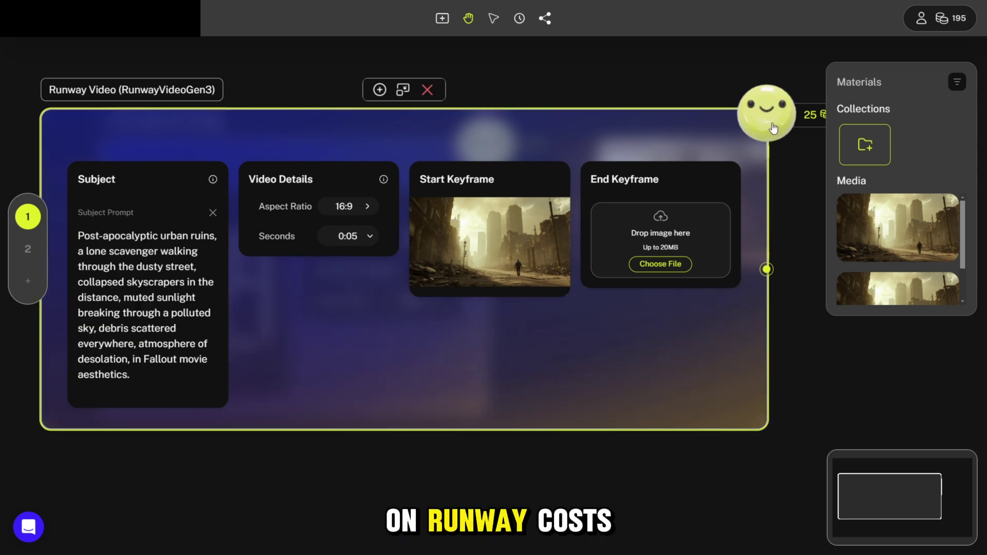
Run the Runway Video node to generate the video.
{"action": "left_click_drag", "start_coordinate": [774, 127], "coordinate": [647, 152]}
{"action": "left_click", "coordinate": [688, 144]}
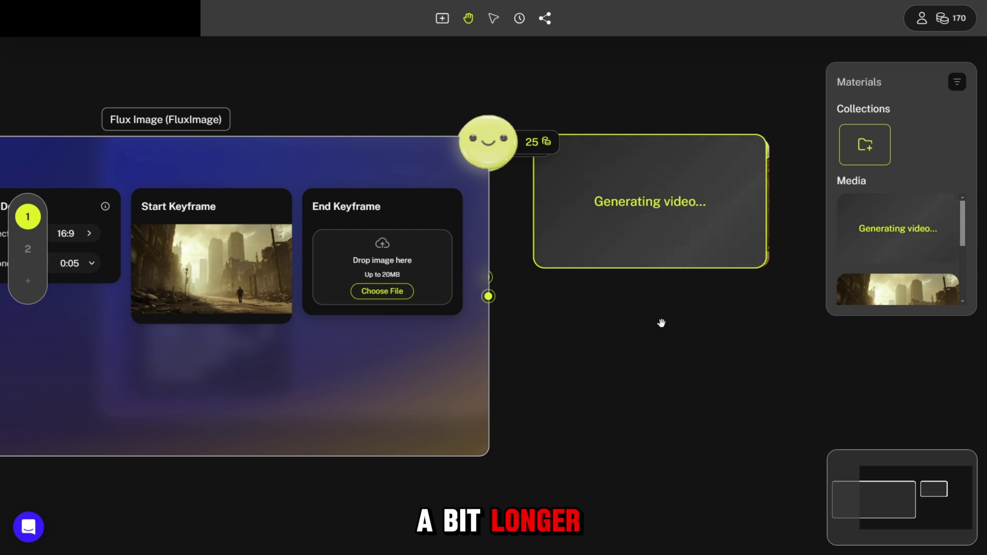
{"action": "mouse_move", "coordinate": [744, 242]}
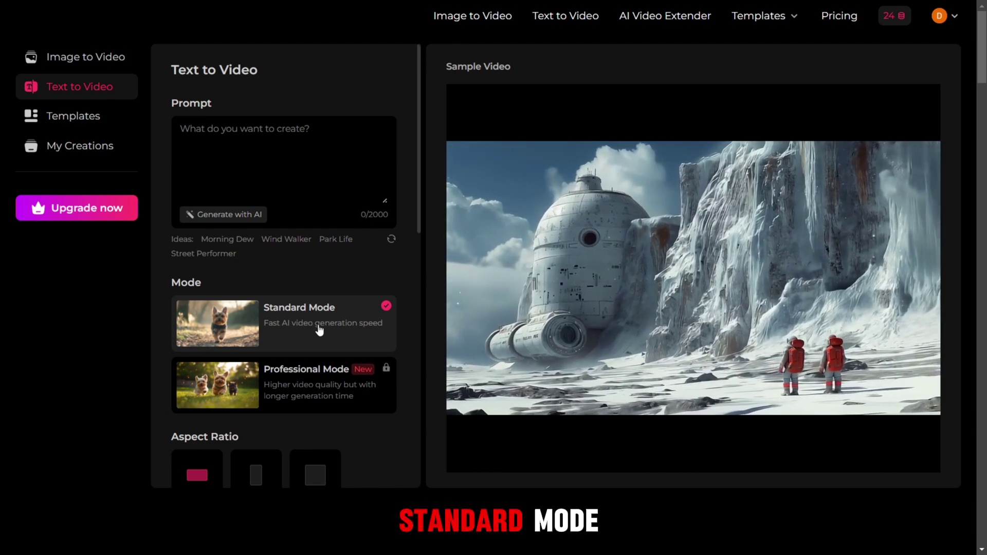
Paste the cute-dog-playing-acoustic-guitar prompt into the Text to Video prompt box.
{"action": "left_click", "coordinate": [251, 147]}
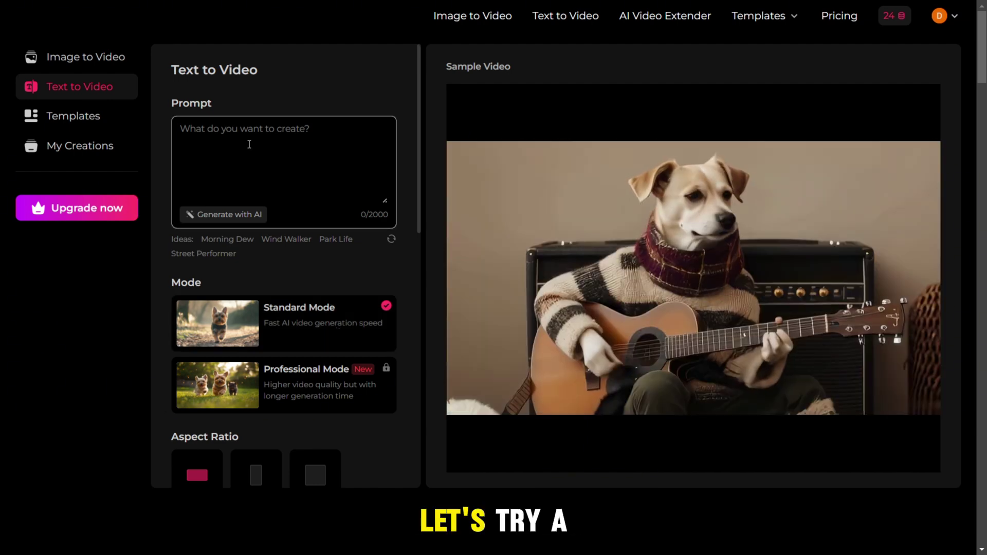
{"action": "type", "text": "A cute dog playing an acoustic guitar in the middle of a bustling city street, with tall skyscrapers, people walking by, and a lively urban atmosphere."}
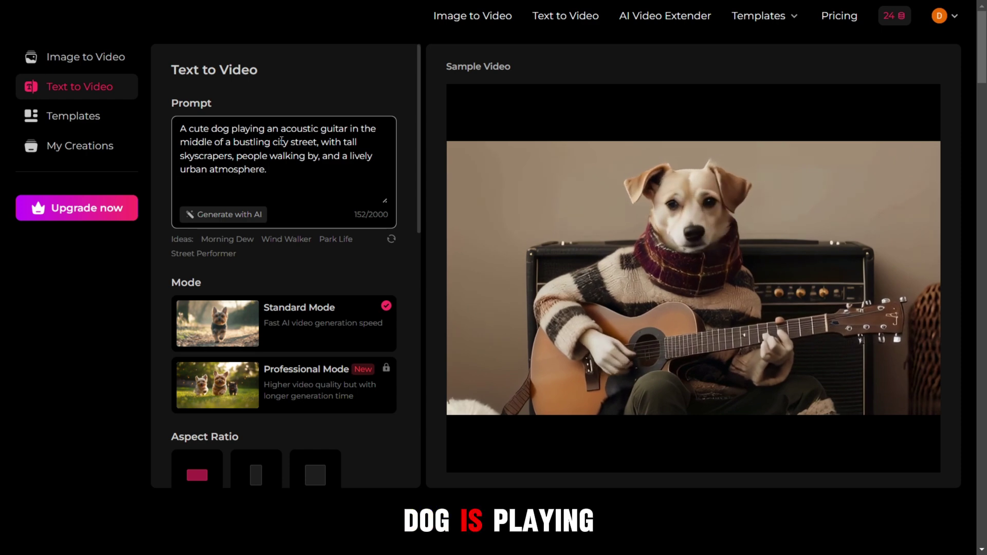
{"action": "scroll", "coordinate": [265, 265], "scroll_direction": "down", "scroll_amount": 3}
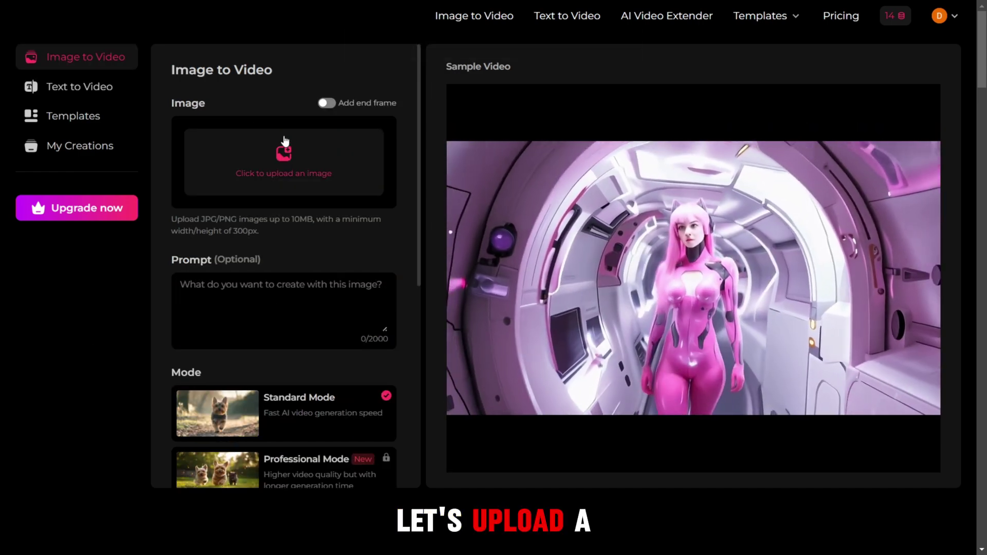
Load the neon Tokyo street image and start its image-to-video generation.
{"action": "left_click", "coordinate": [627, 425]}
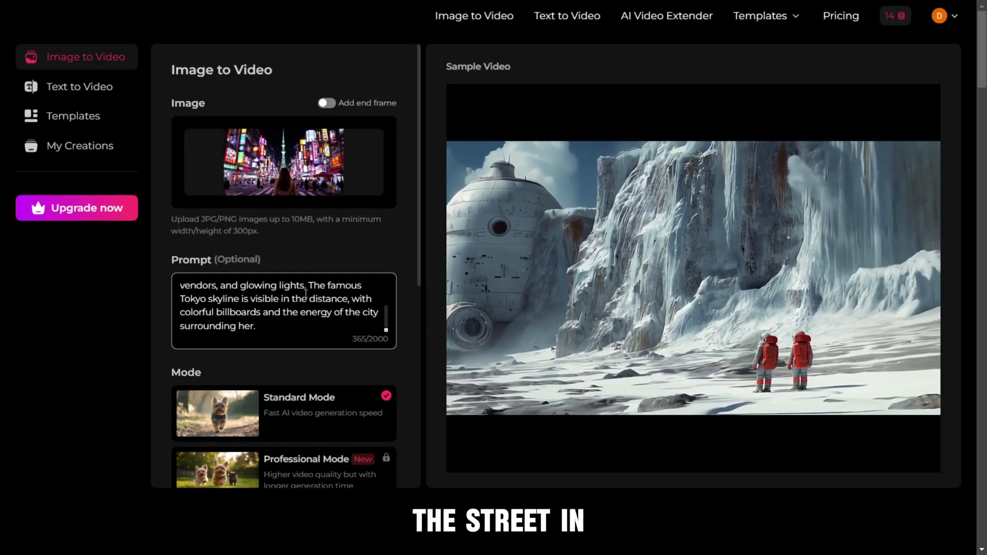
{"action": "scroll", "coordinate": [284, 309], "scroll_direction": "down", "scroll_amount": 10}
{"action": "left_click", "coordinate": [272, 455]}
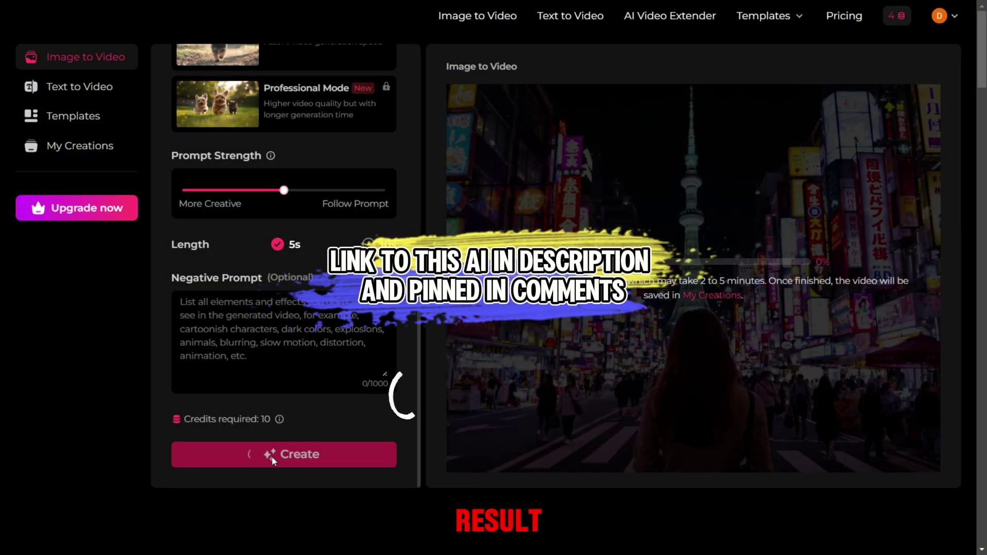
{"action": "scroll", "coordinate": [305, 329], "scroll_direction": "up", "scroll_amount": 5}
{"action": "scroll", "coordinate": [305, 329], "scroll_direction": "up", "scroll_amount": 2}
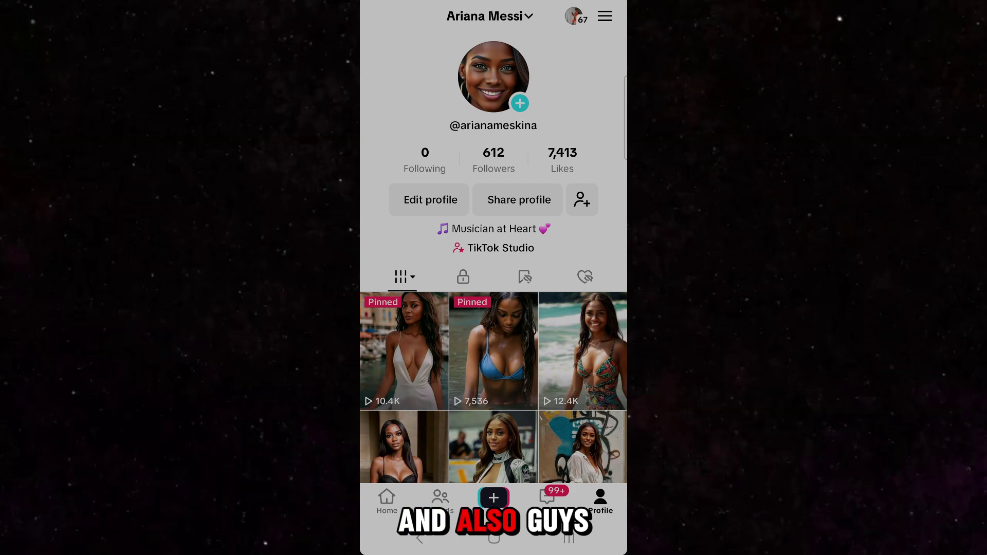
Scroll the profile grid and open the 12.4K-view beach video.
{"action": "scroll", "coordinate": [494, 329], "scroll_direction": "down", "scroll_amount": 3}
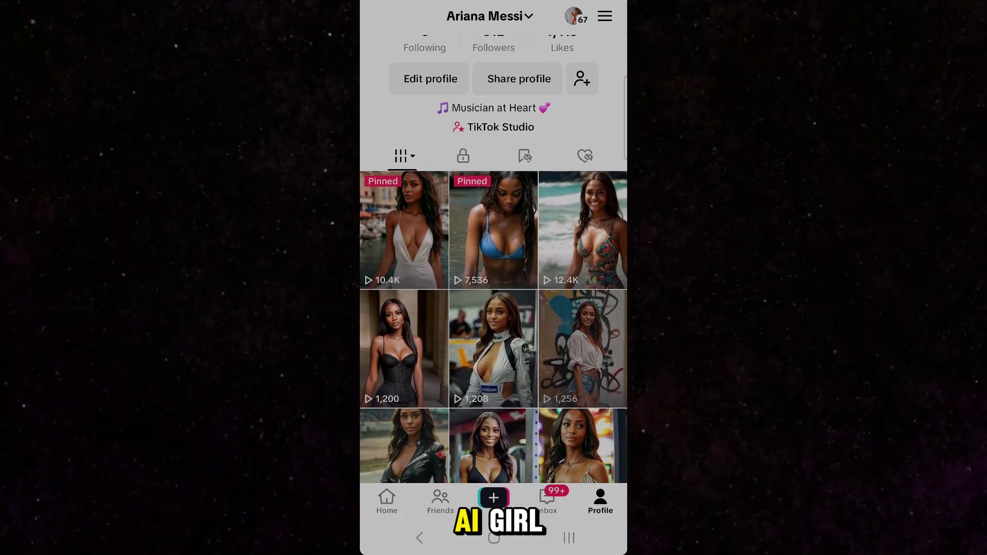
{"action": "scroll", "coordinate": [493, 329], "scroll_direction": "down", "scroll_amount": 3}
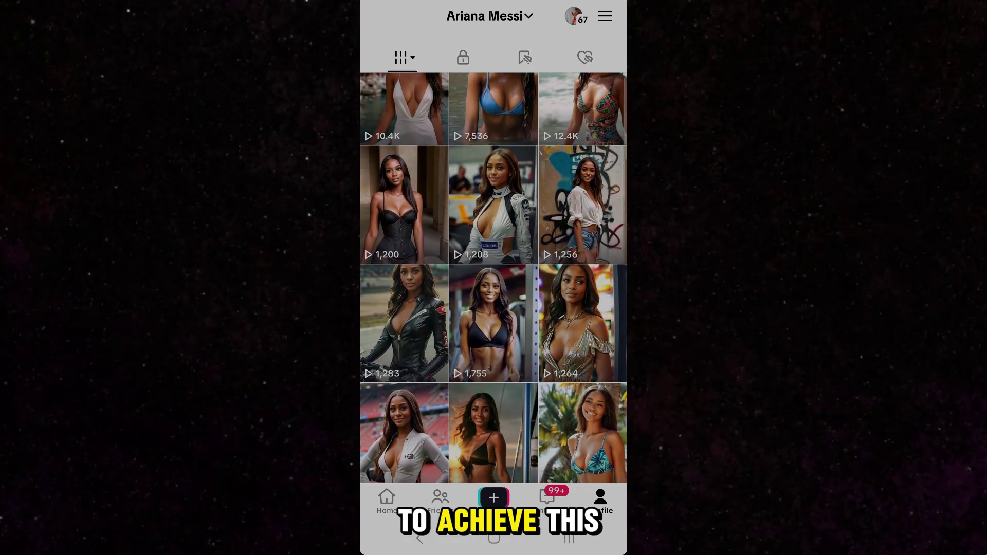
{"action": "scroll", "coordinate": [494, 330], "scroll_direction": "down", "scroll_amount": 1}
{"action": "scroll", "coordinate": [494, 329], "scroll_direction": "up", "scroll_amount": 5}
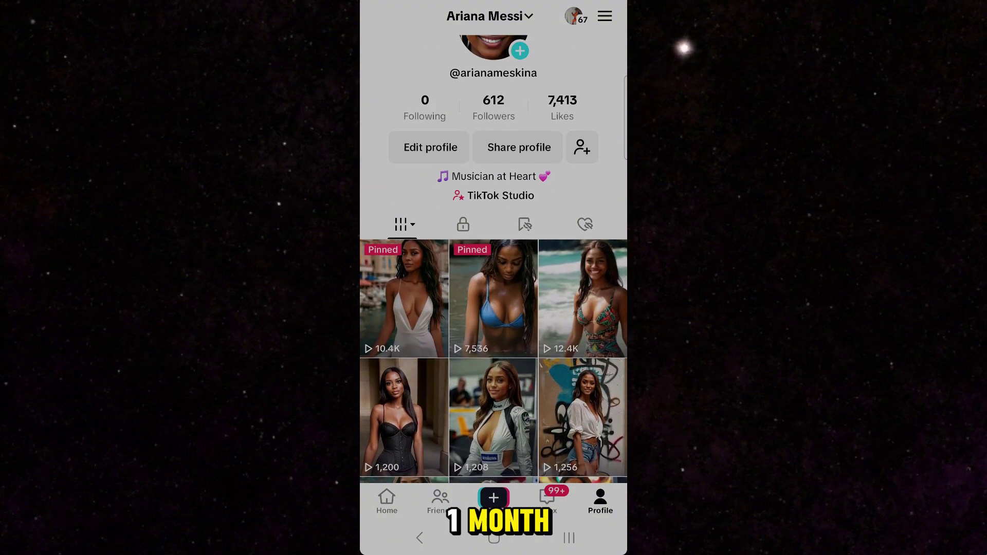
{"action": "left_click", "coordinate": [583, 298]}
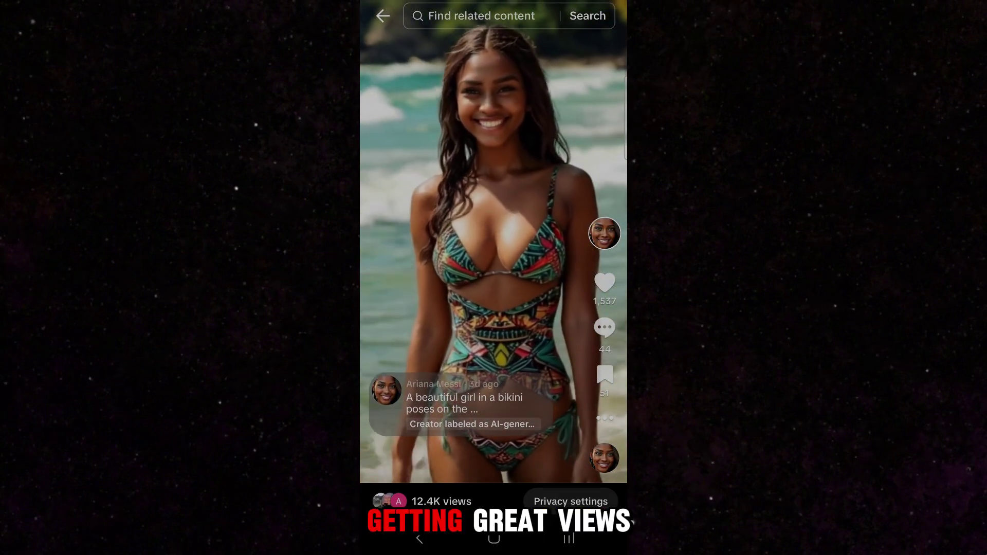
Show the video's comments and scroll through all 44 of them.
{"action": "left_click", "coordinate": [604, 327]}
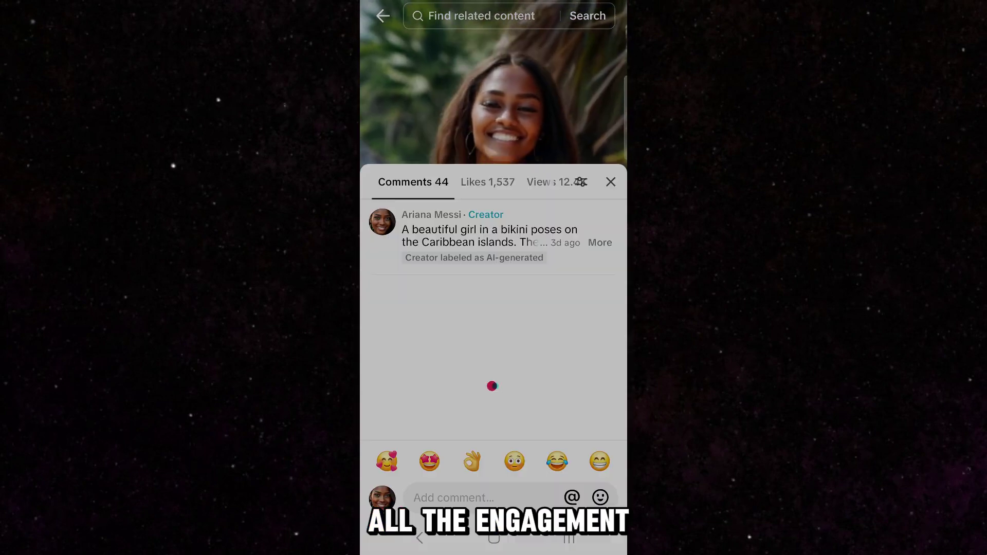
{"action": "scroll", "coordinate": [493, 319], "scroll_direction": "down", "scroll_amount": 5}
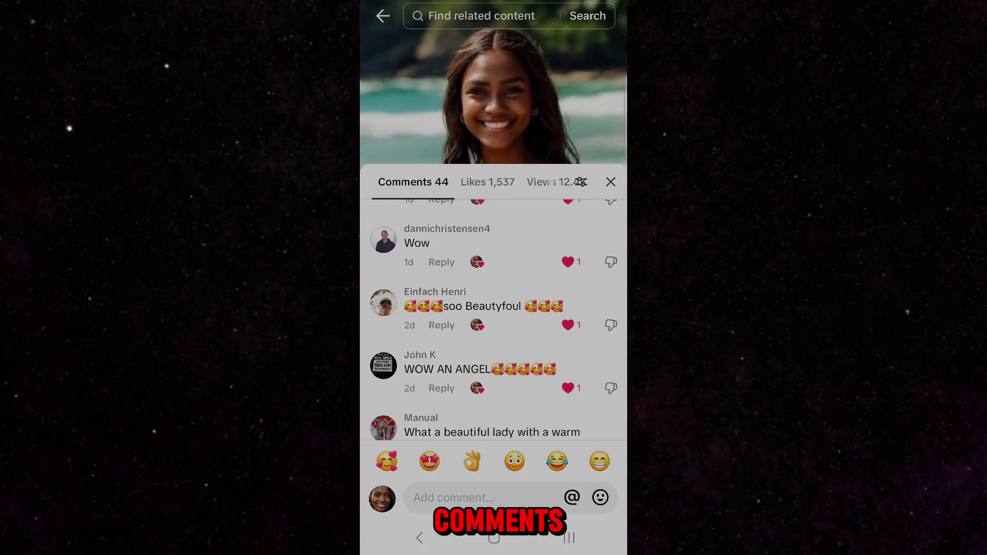
{"action": "scroll", "coordinate": [493, 319], "scroll_direction": "down", "scroll_amount": 2}
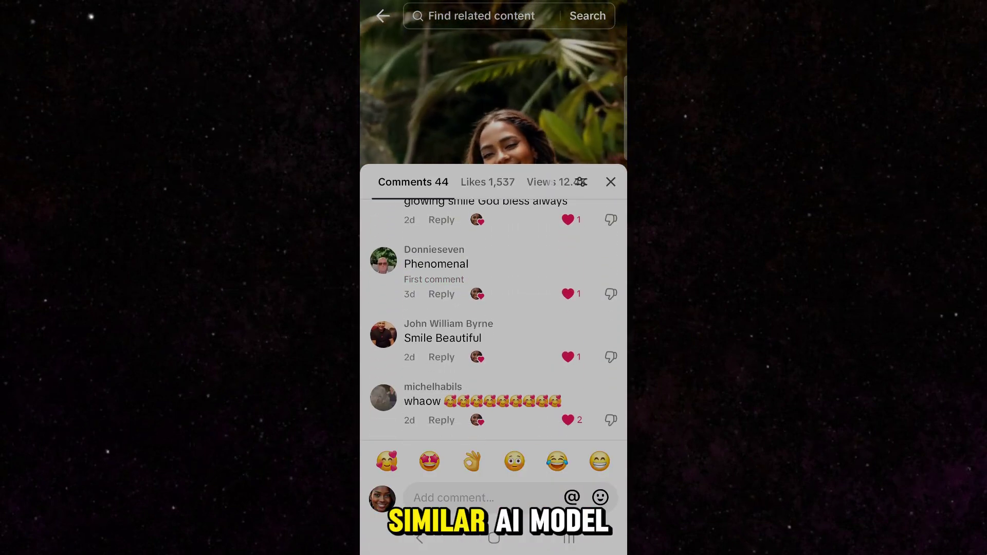
{"action": "scroll", "coordinate": [494, 319], "scroll_direction": "down", "scroll_amount": 2}
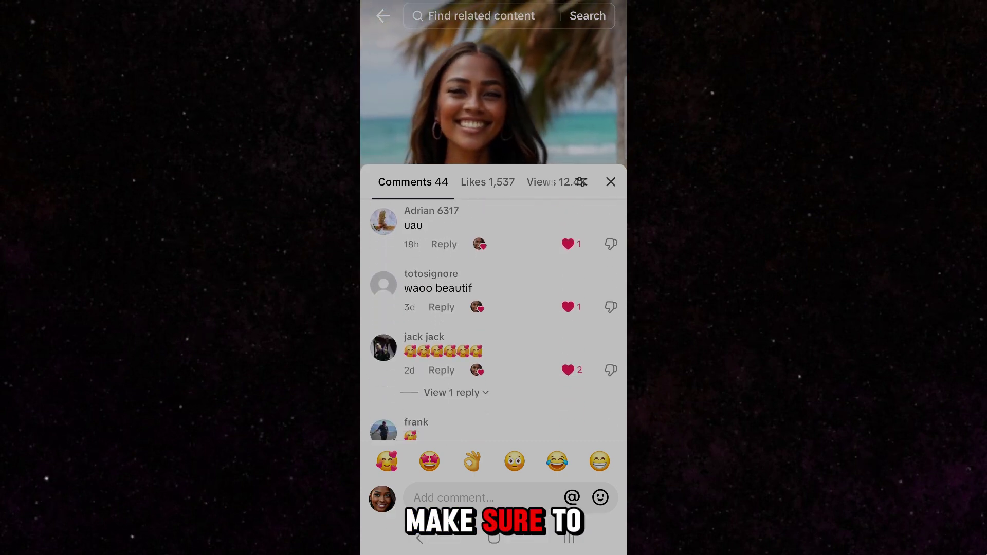